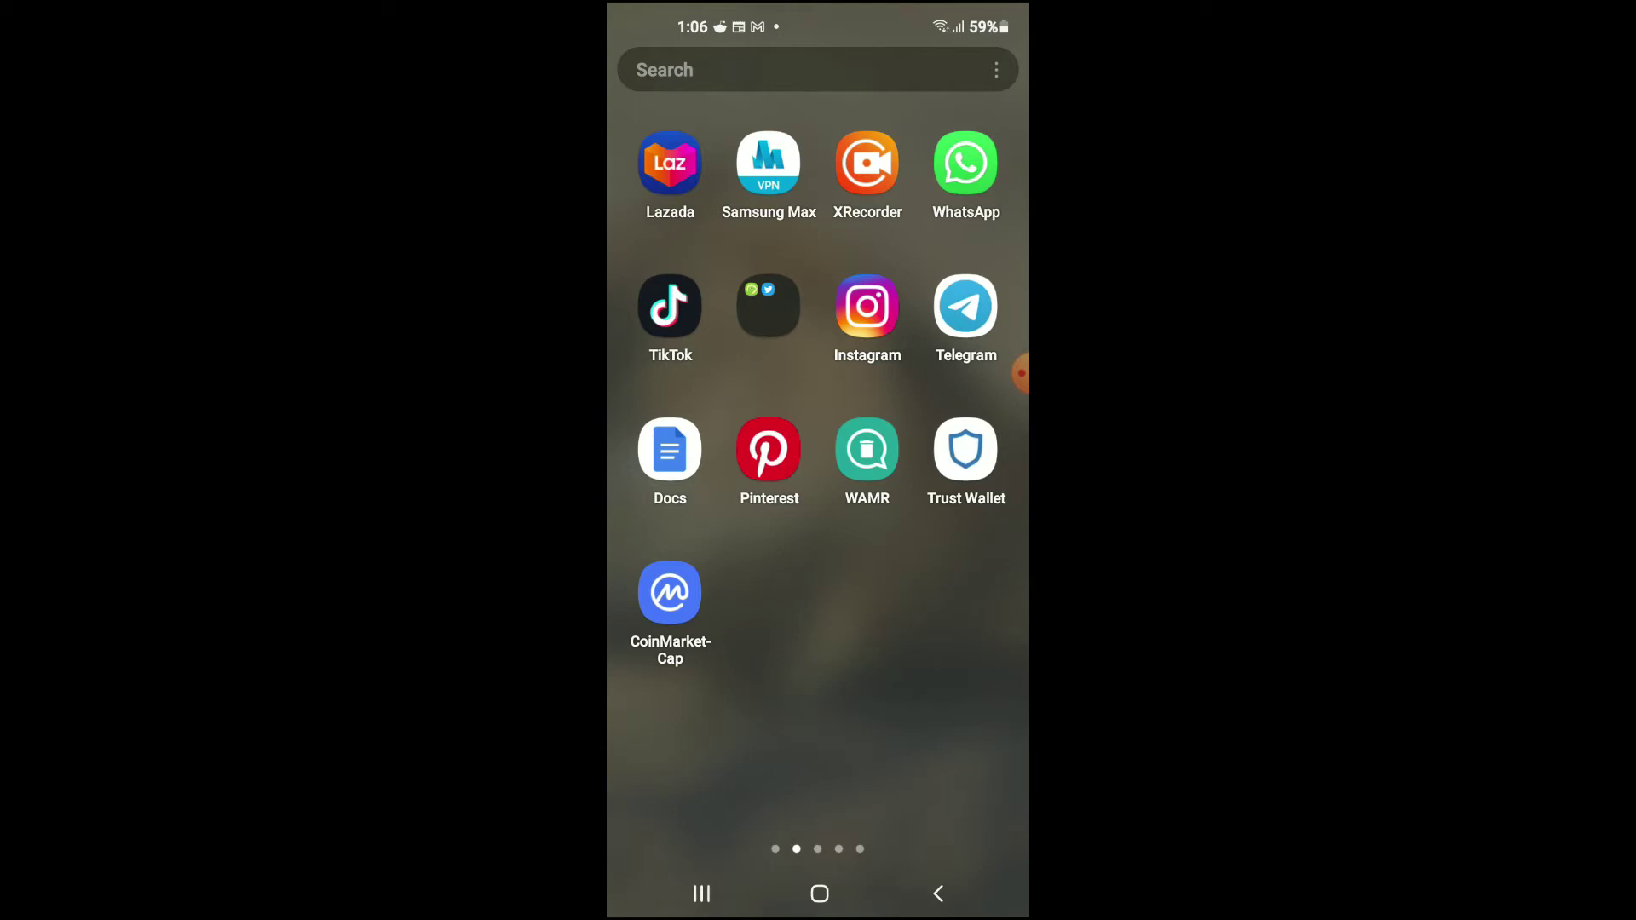
# - Launch WhatsApp and go to Settings from the overflow menu
pyautogui.click(965, 165)
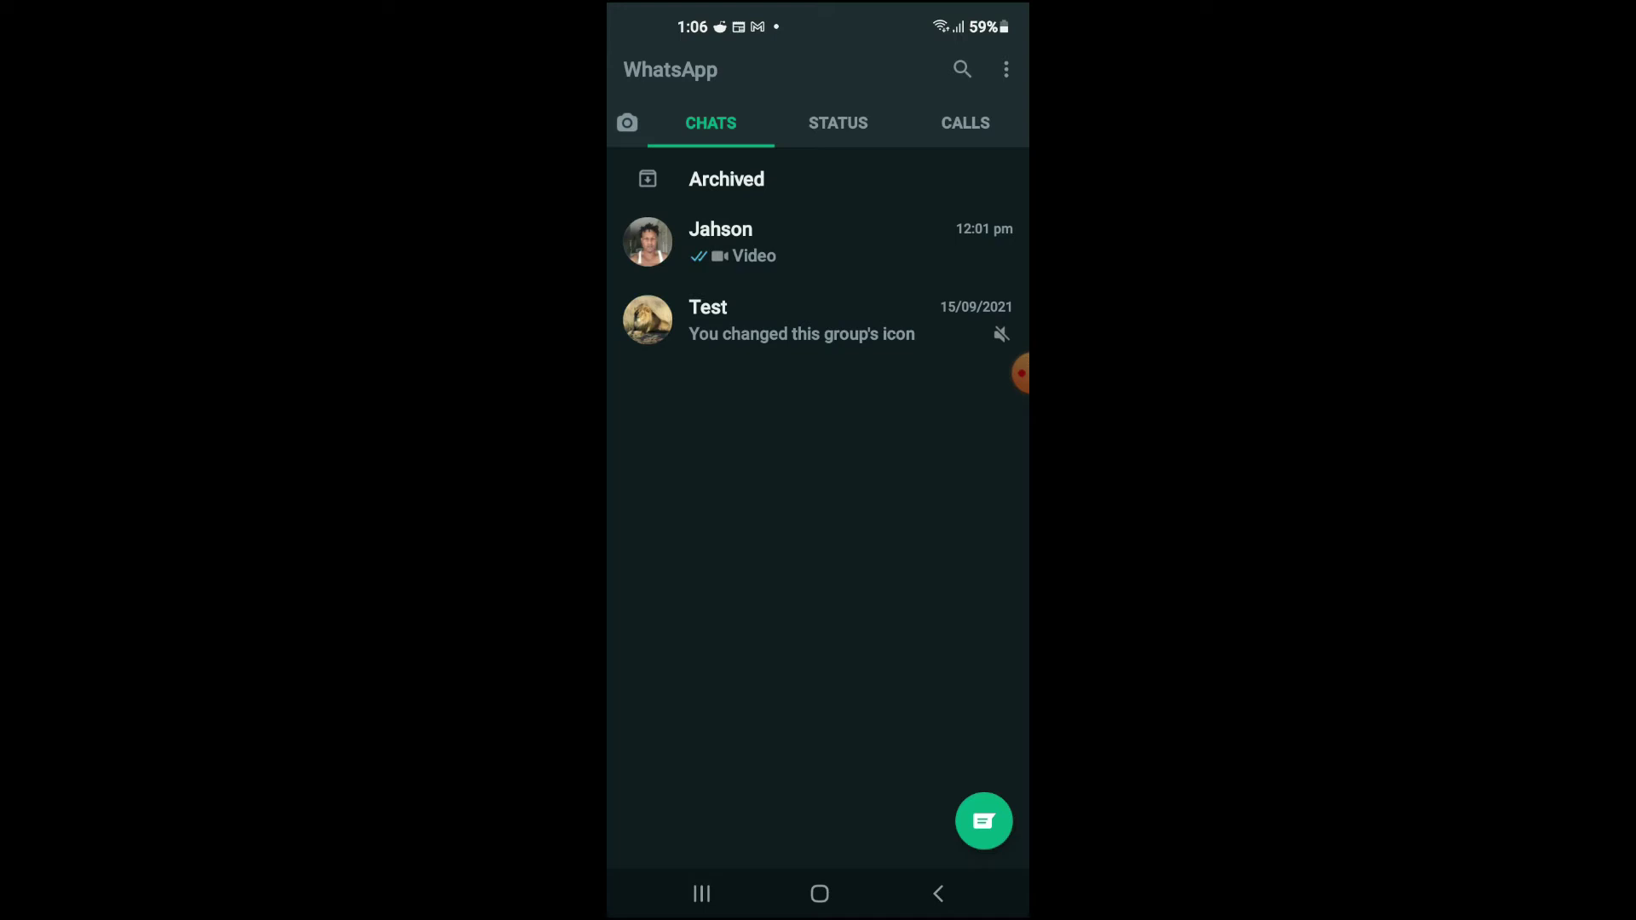
pyautogui.click(1006, 69)
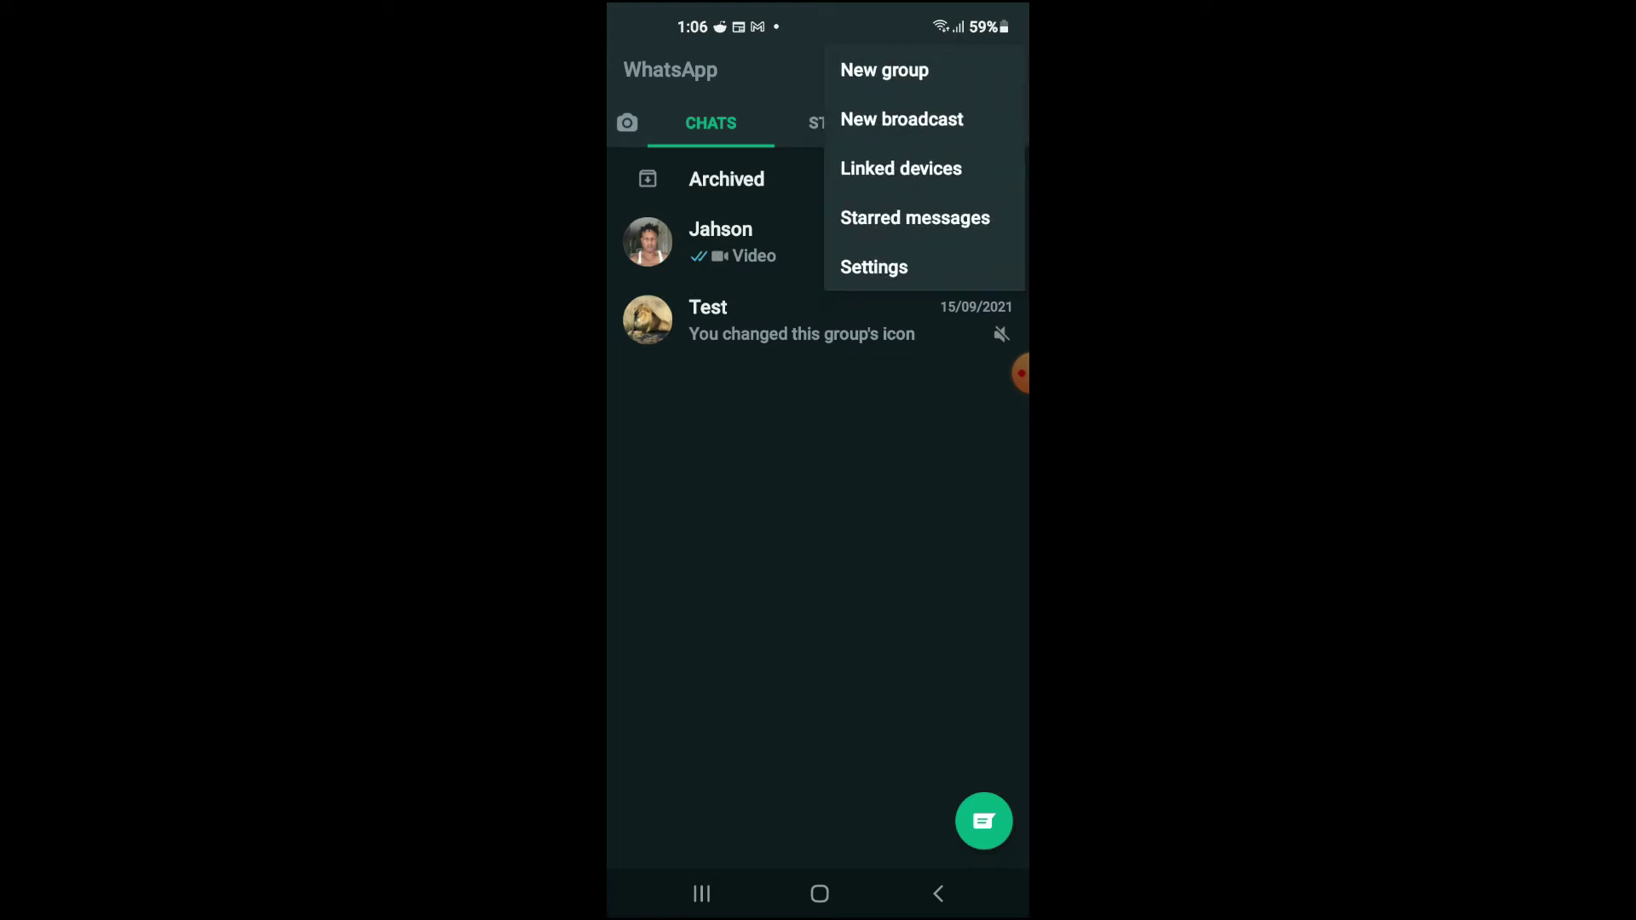
pyautogui.click(874, 267)
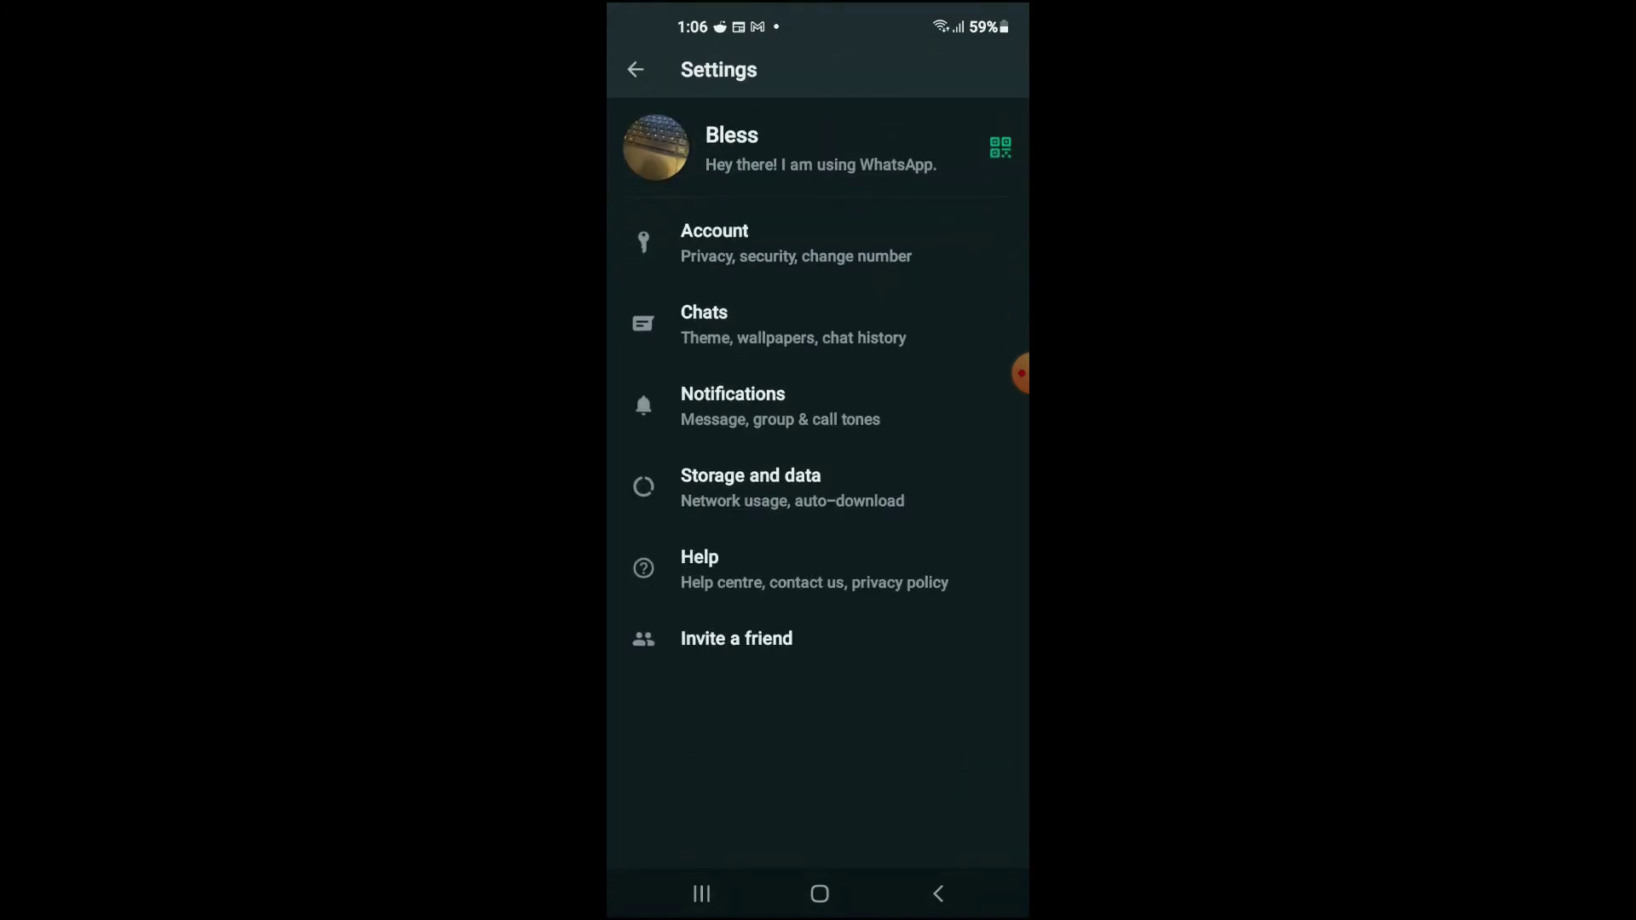
# - In Notifications, change the Messages notification Light from None to Blue
pyautogui.click(780, 405)
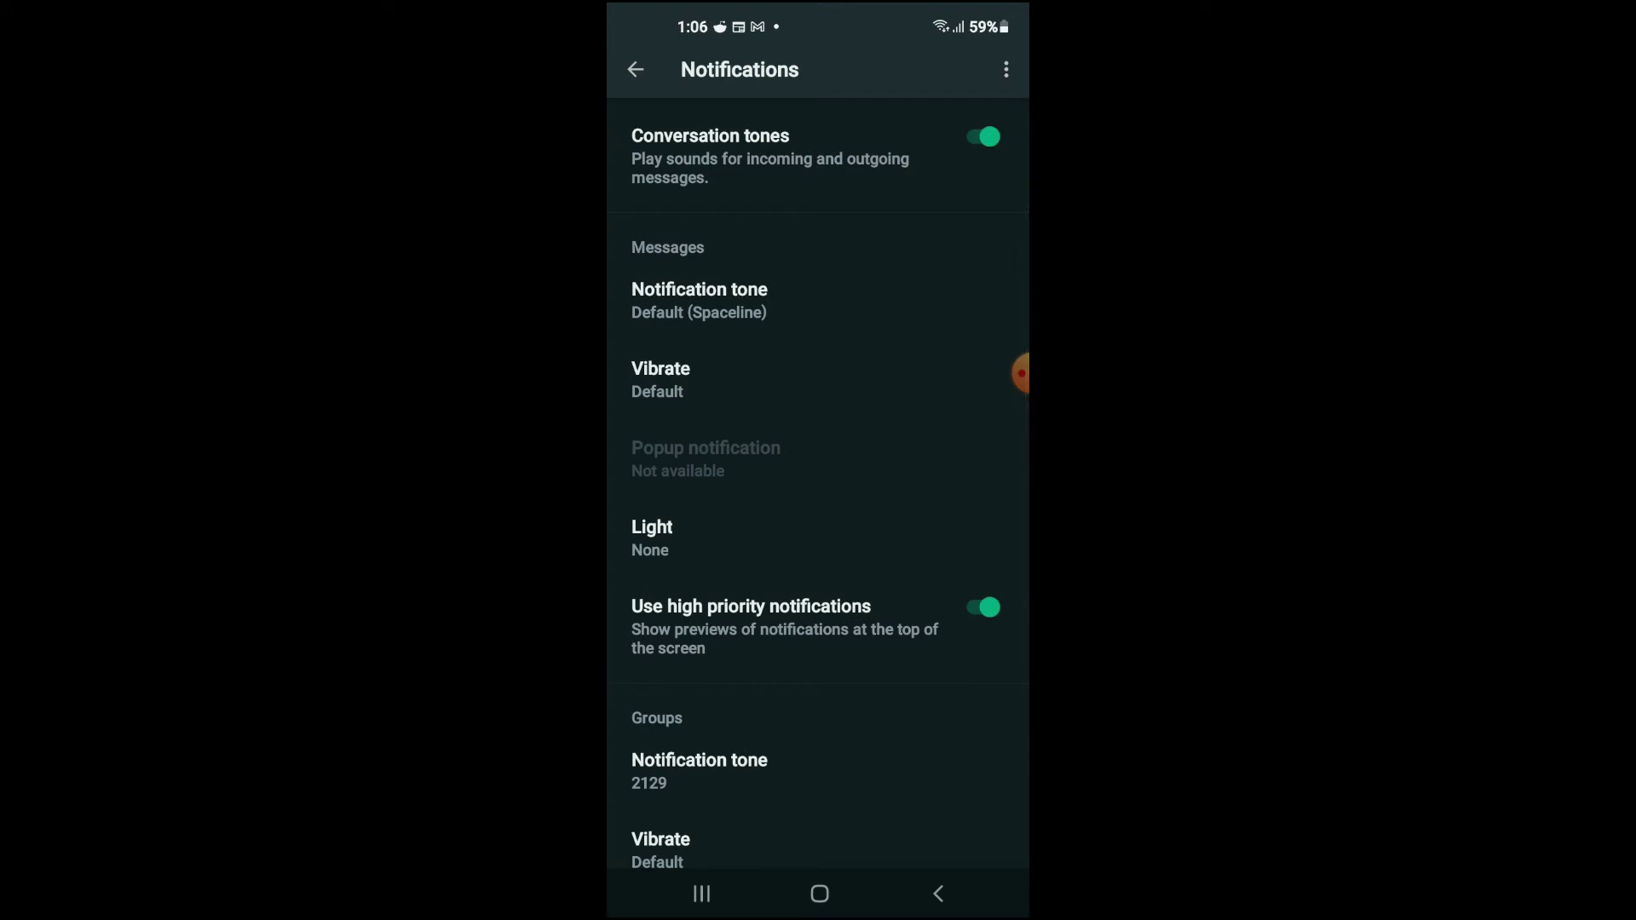
pyautogui.click(715, 537)
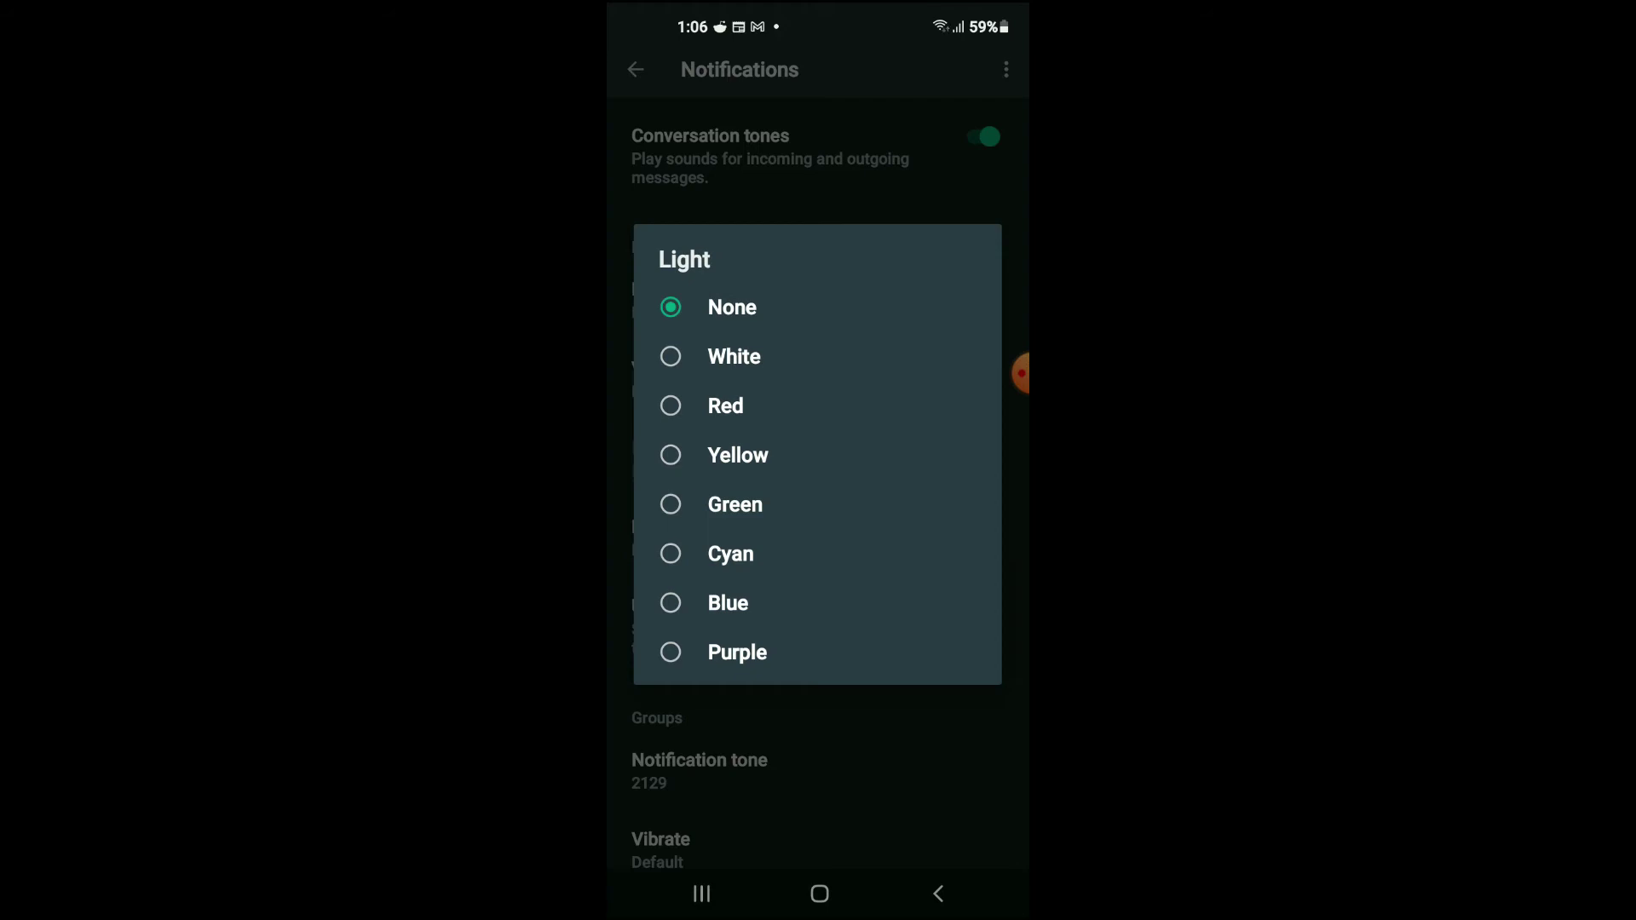
pyautogui.click(728, 602)
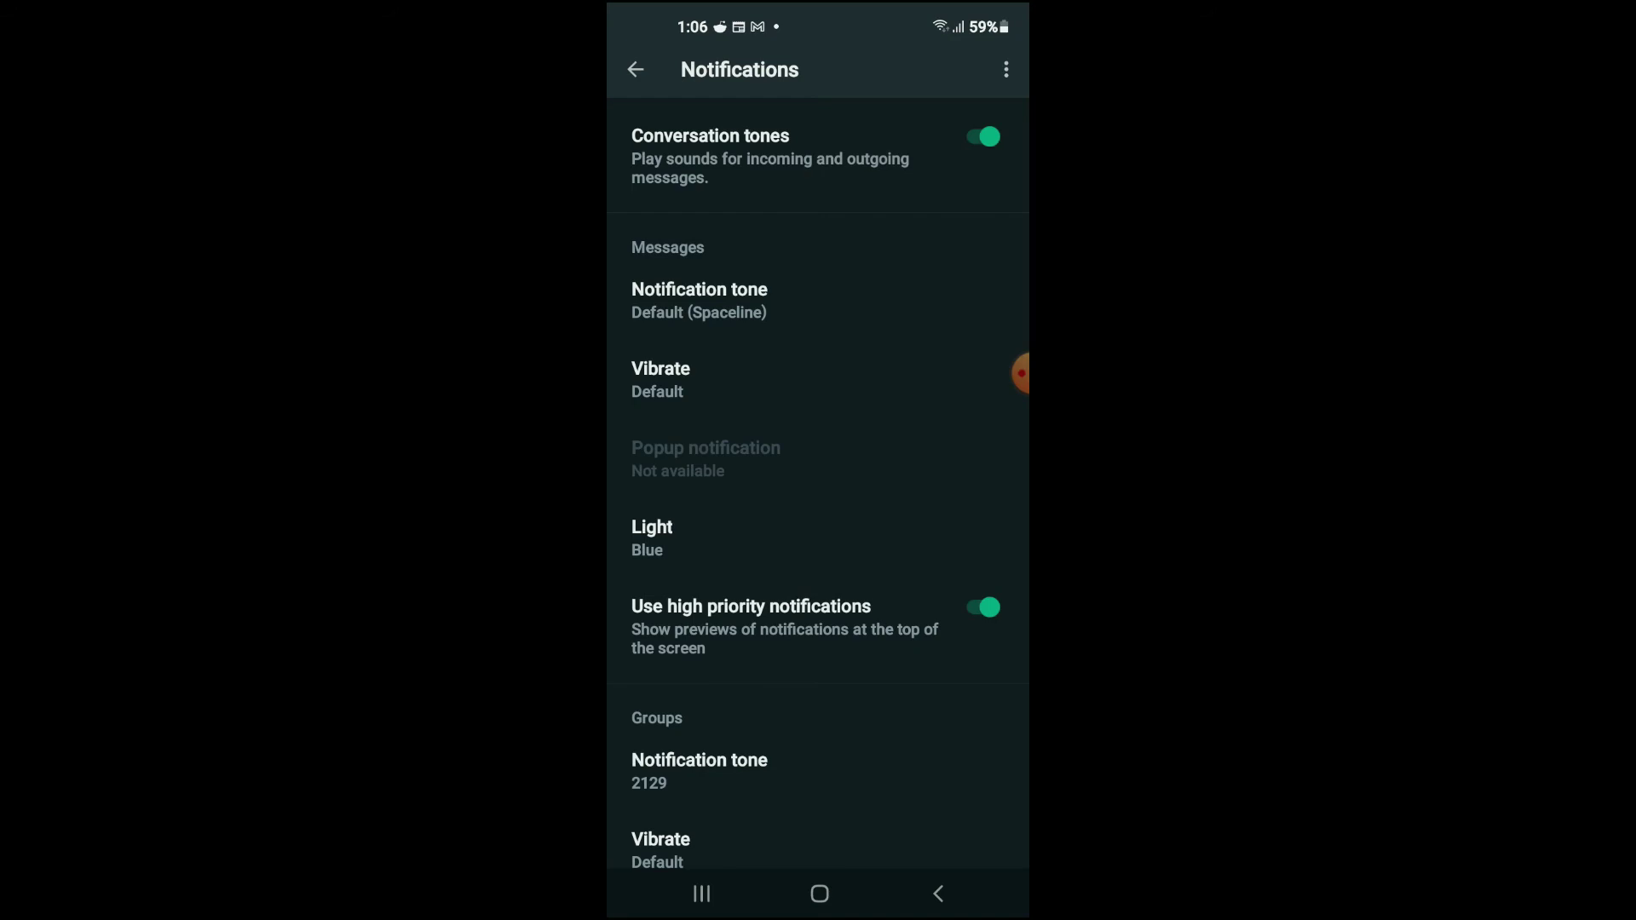
pyautogui.scroll(-3, 818, 486)
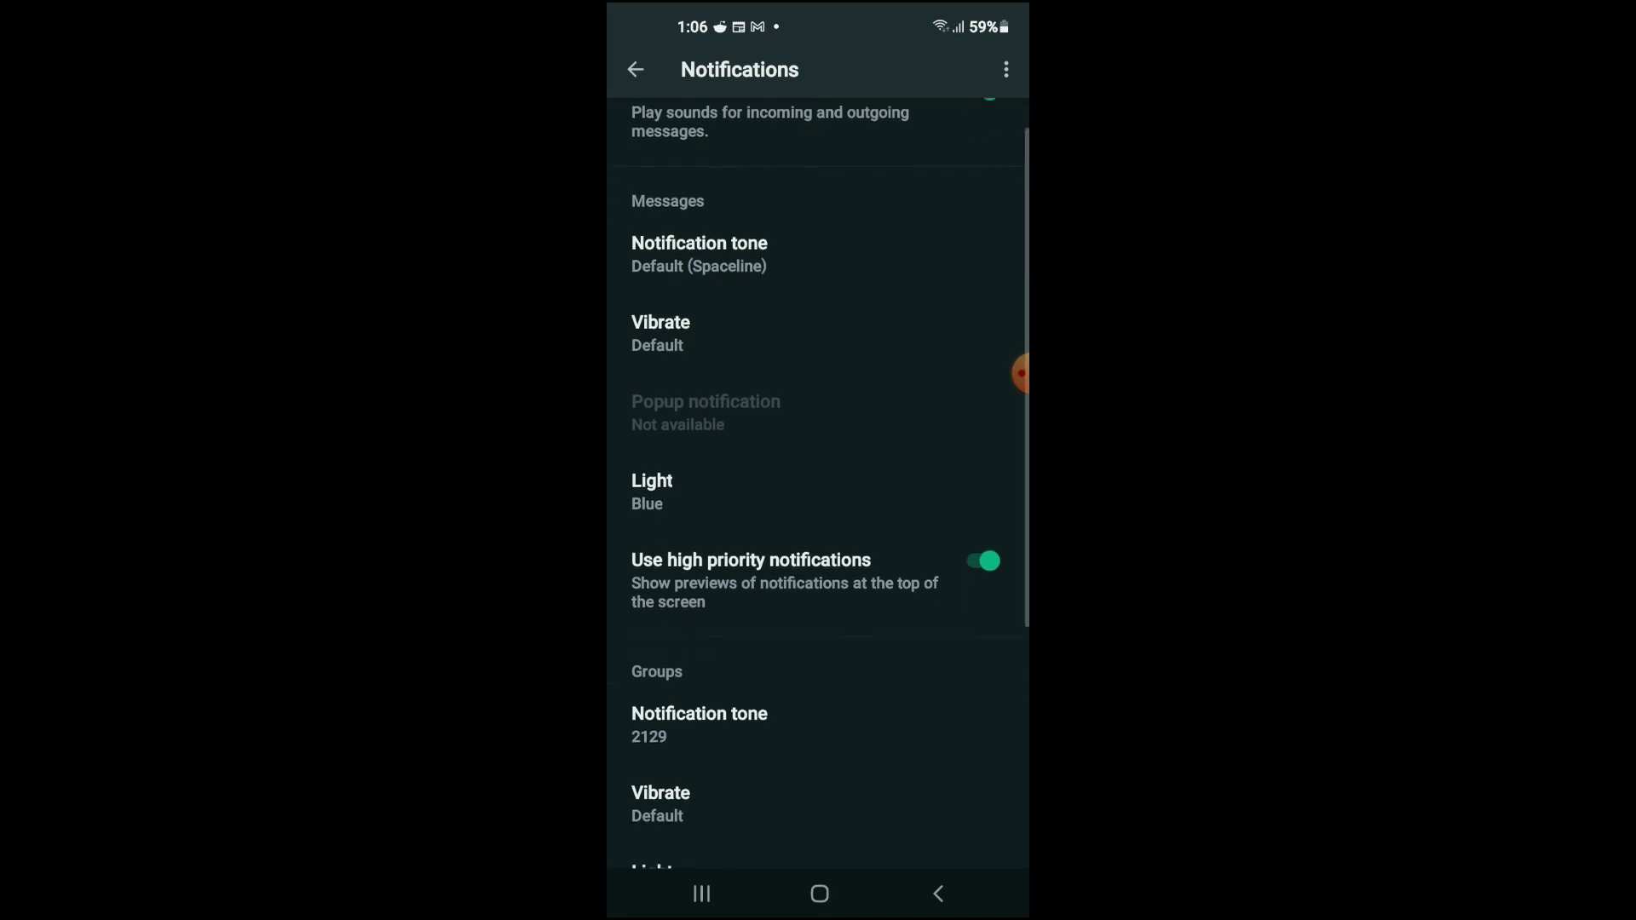
pyautogui.scroll(-2, 818, 486)
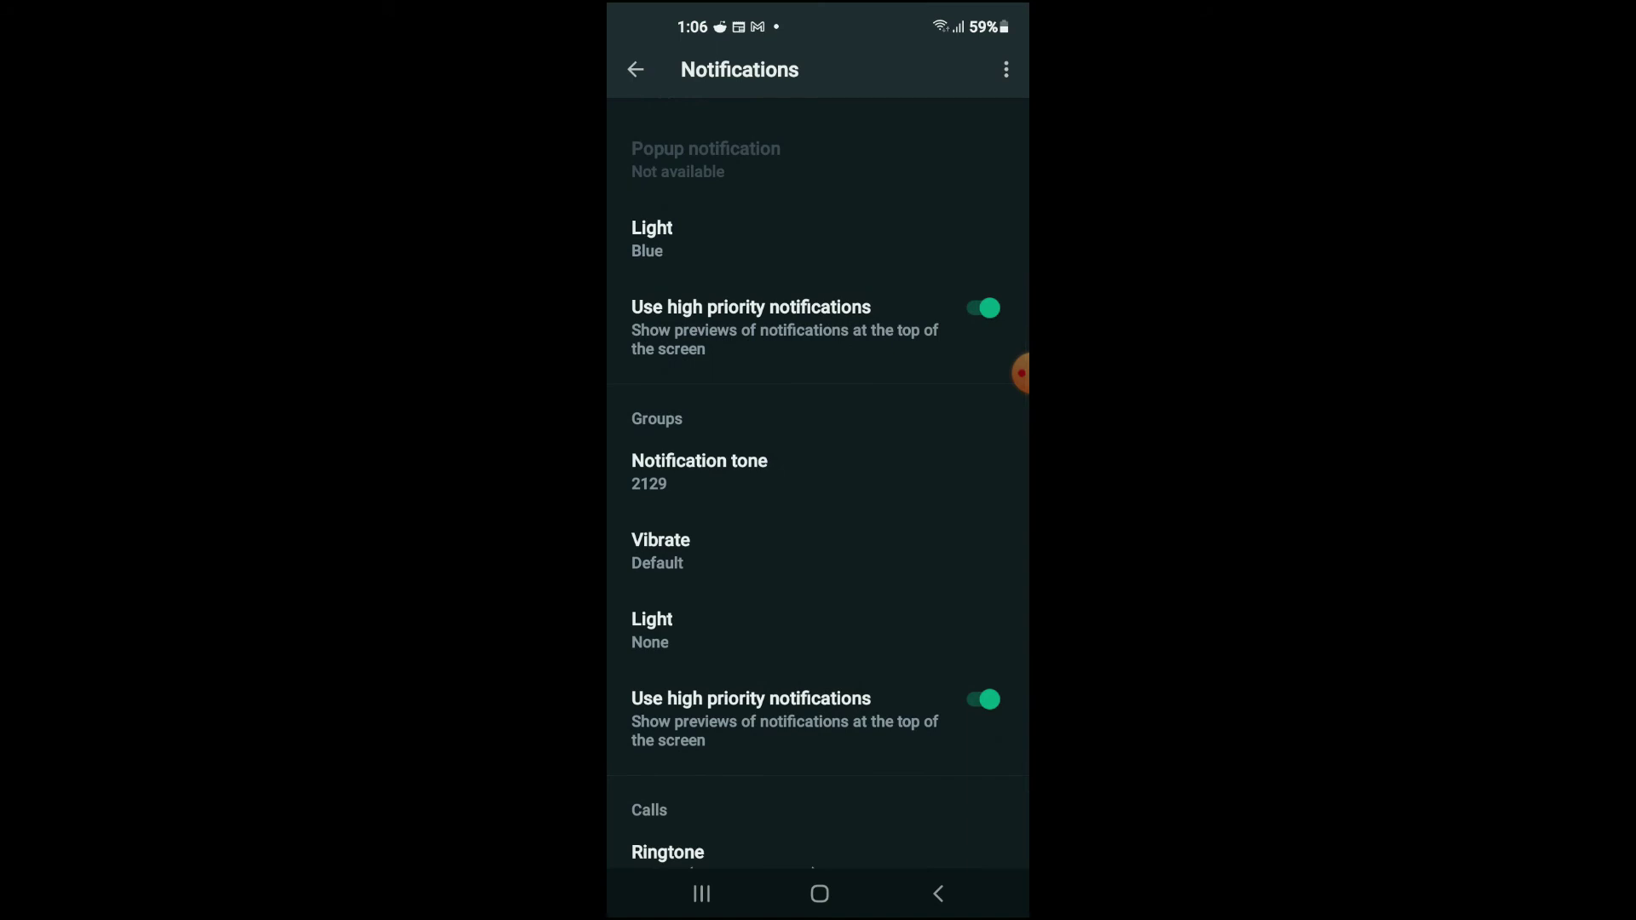
# - Change the Groups notification Light from None to Red
pyautogui.click(652, 630)
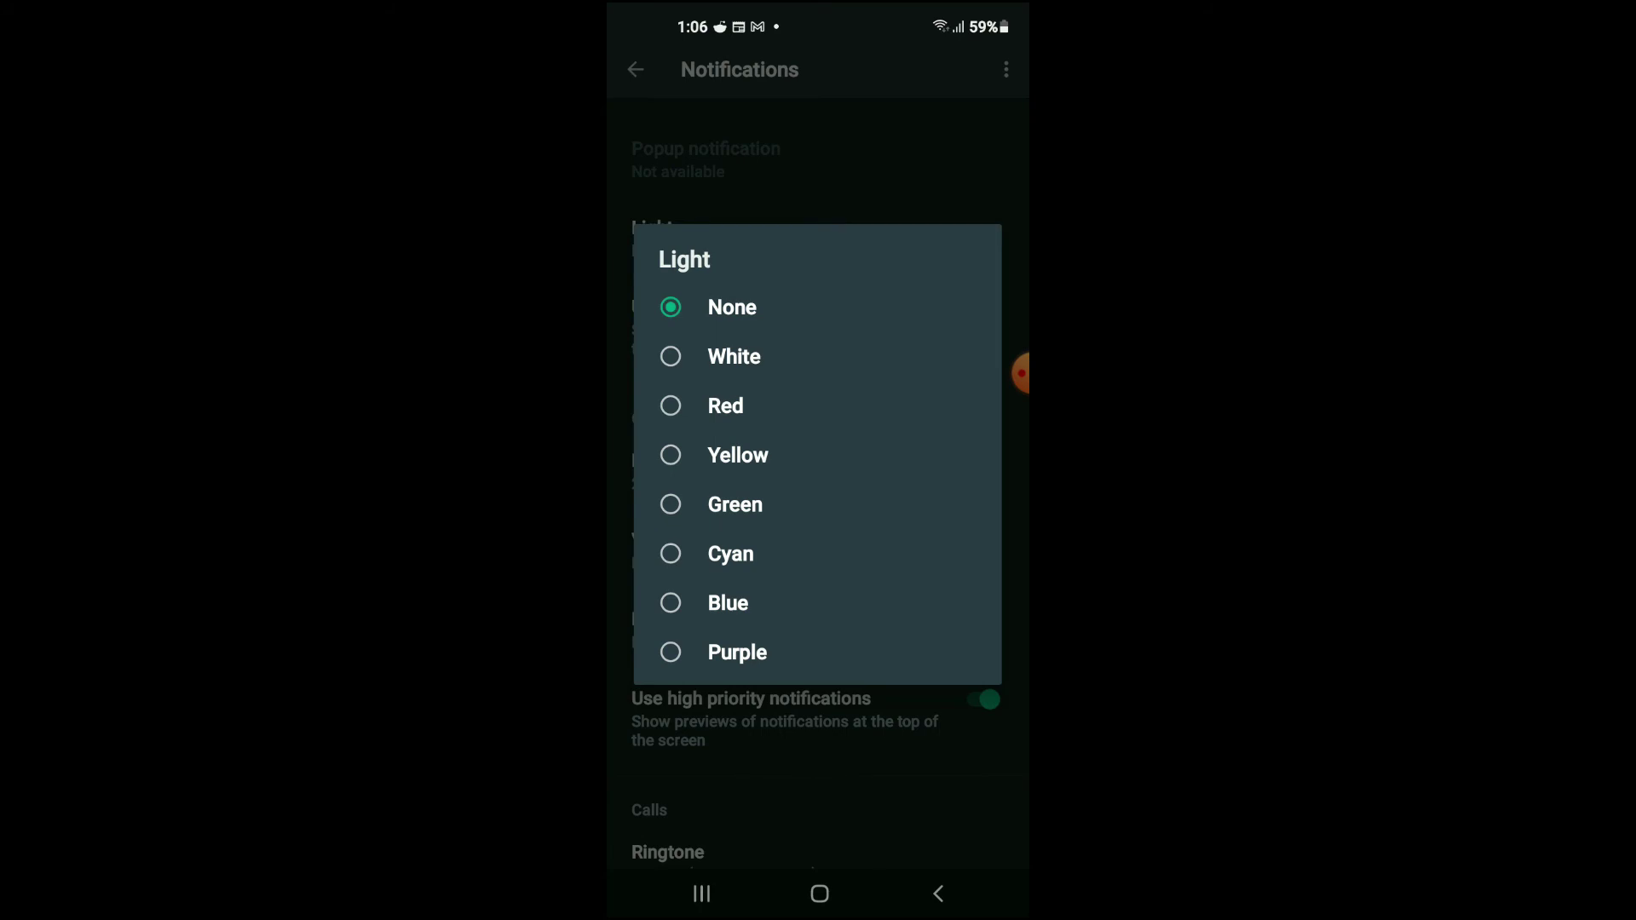
pyautogui.click(724, 405)
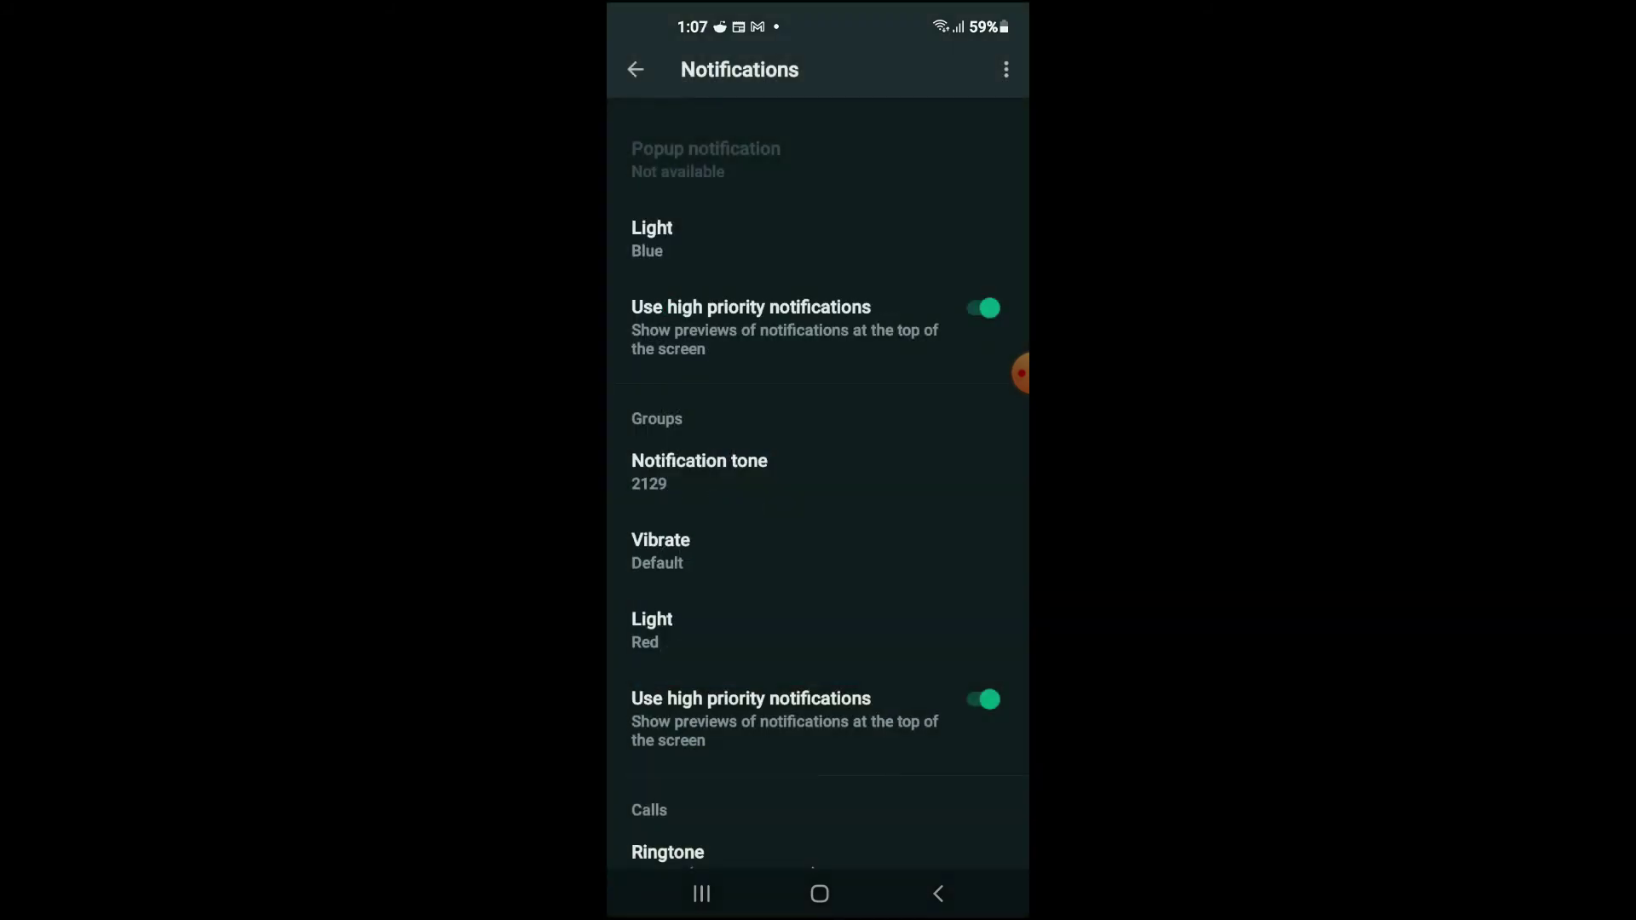
pyautogui.scroll(5, 819, 486)
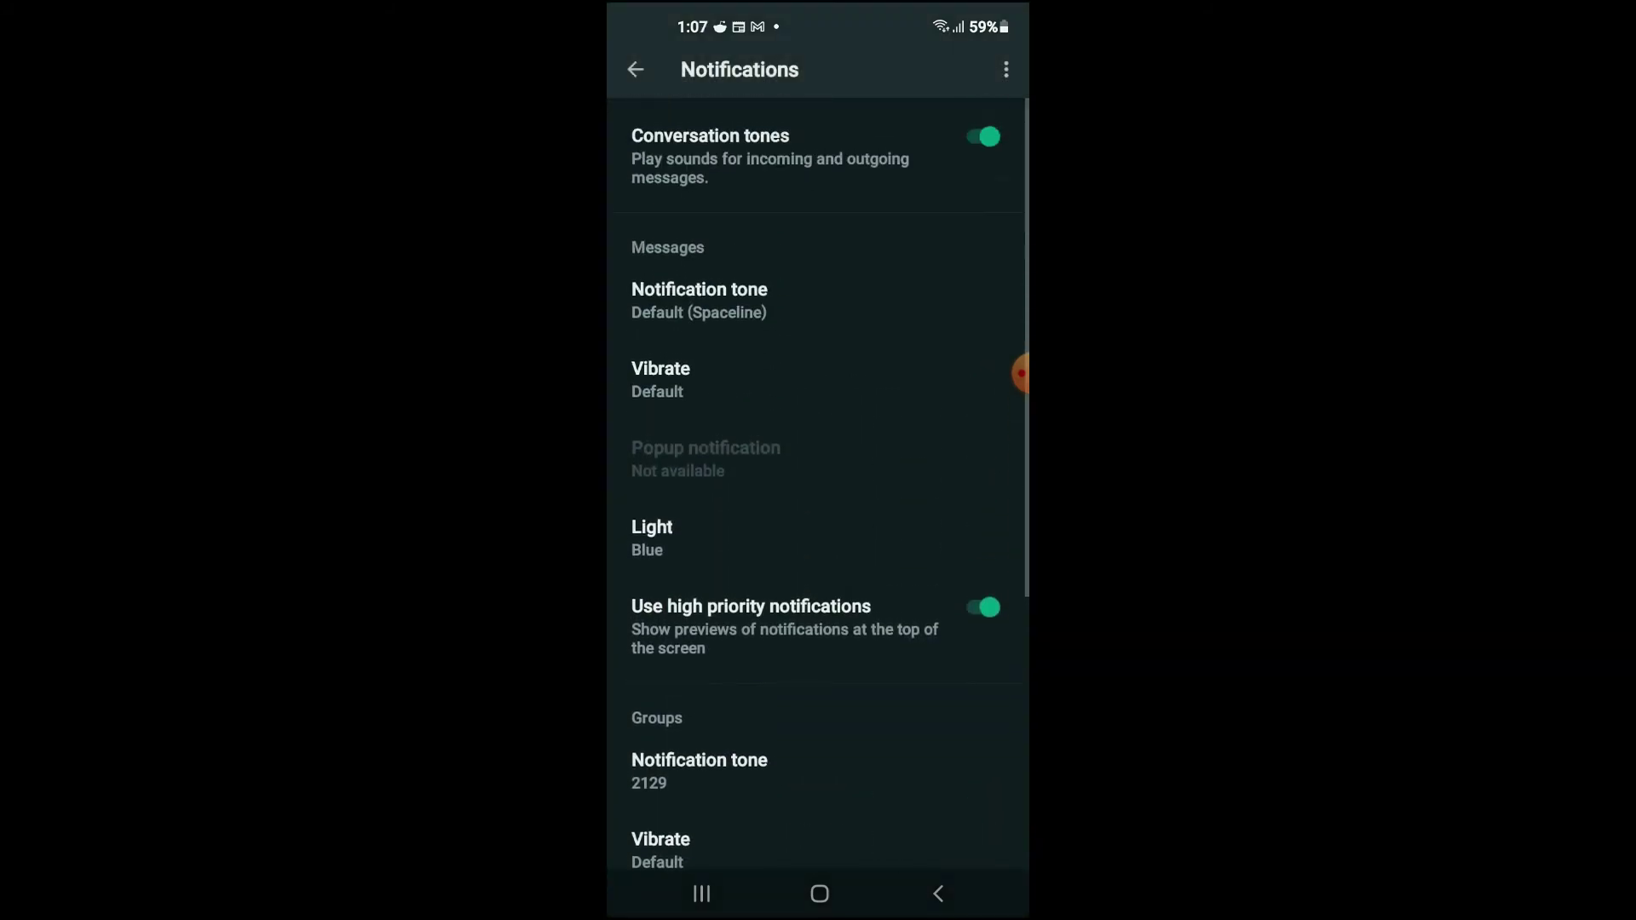